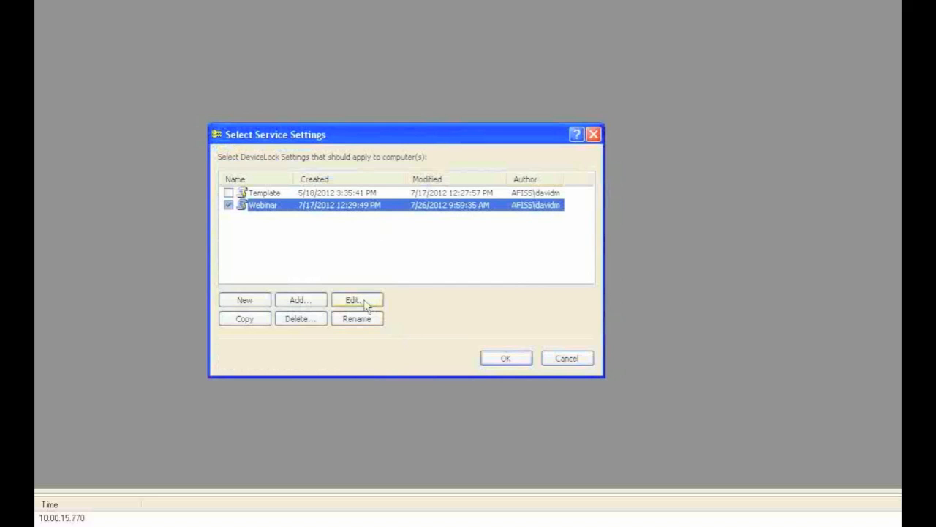
# Review the user permissions for Removable devices in the Webinar service settings and accept them.
pyautogui.click(464, 279)
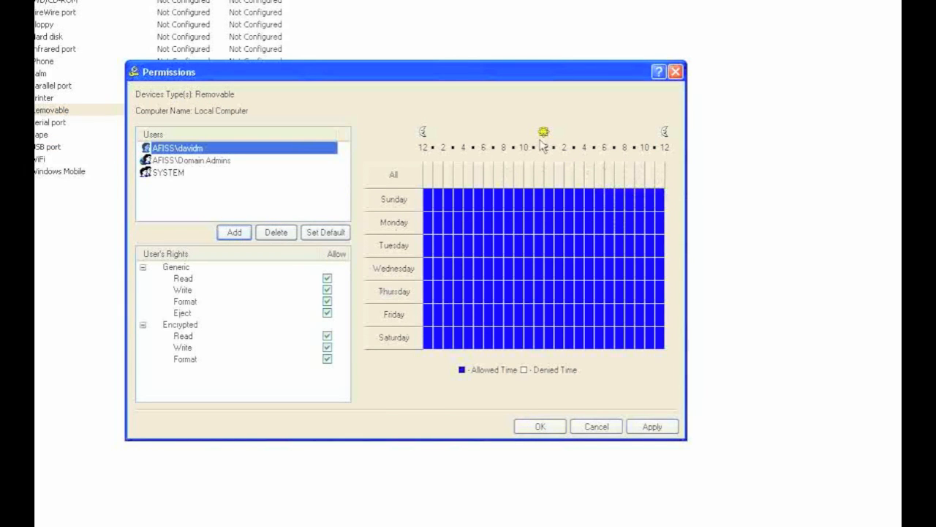
pyautogui.click(540, 426)
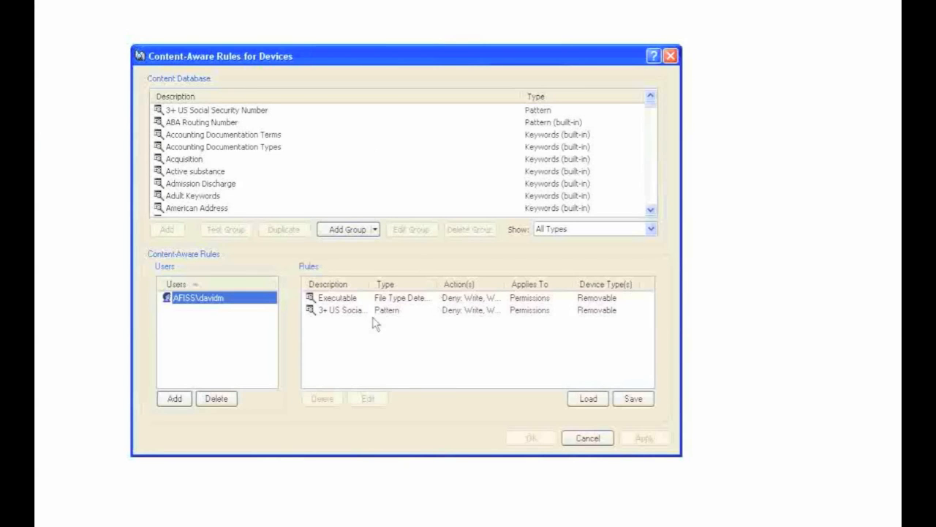
# Widen the Description and Type columns of the content-aware rules list to read the full entries.
pyautogui.moveTo(373, 284); pyautogui.dragTo(394, 283)
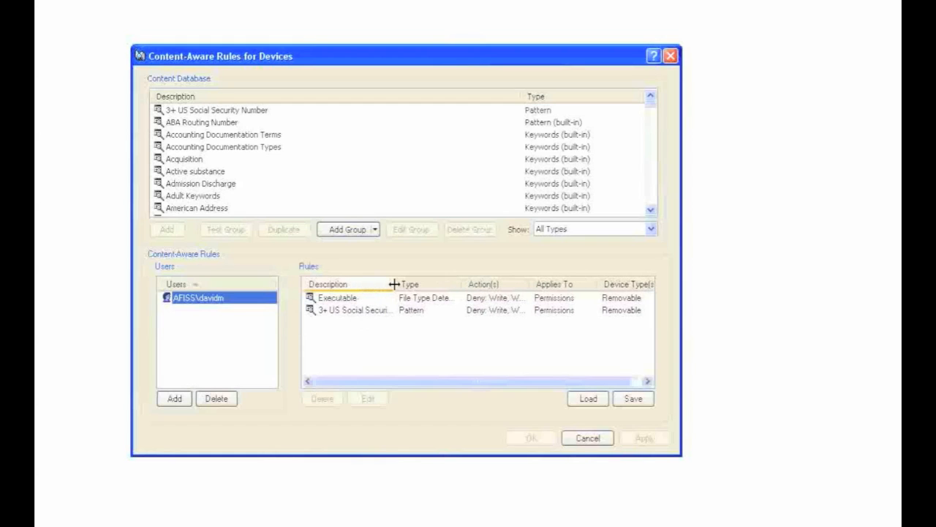
pyautogui.click(359, 325)
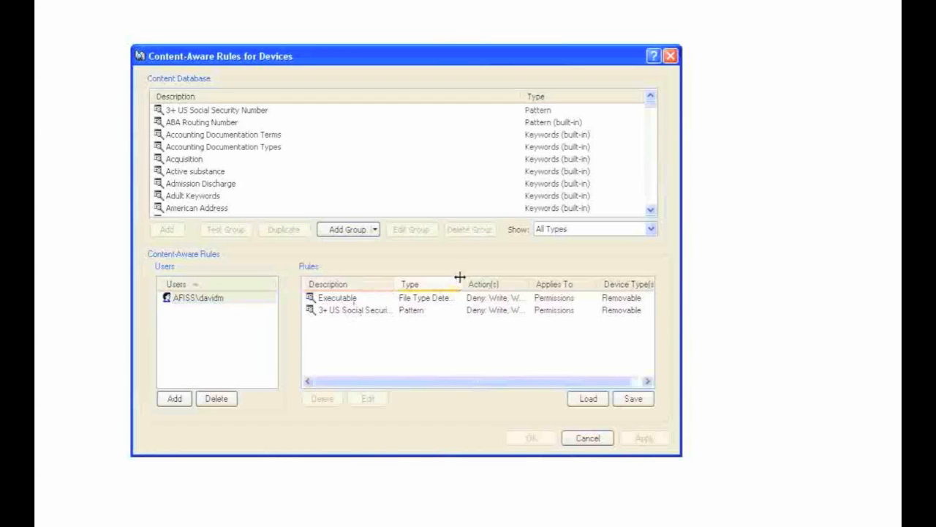
pyautogui.moveTo(460, 278); pyautogui.dragTo(474, 278)
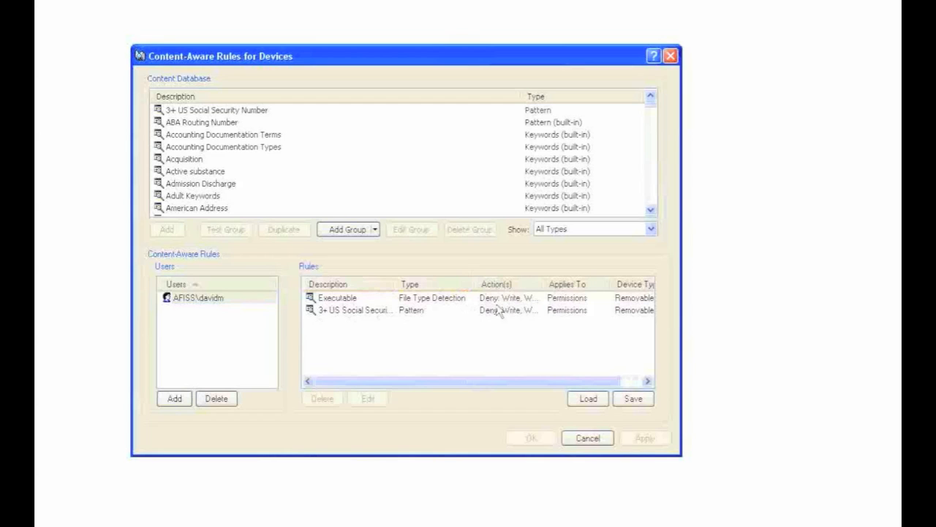
pyautogui.moveTo(395, 283); pyautogui.dragTo(439, 283)
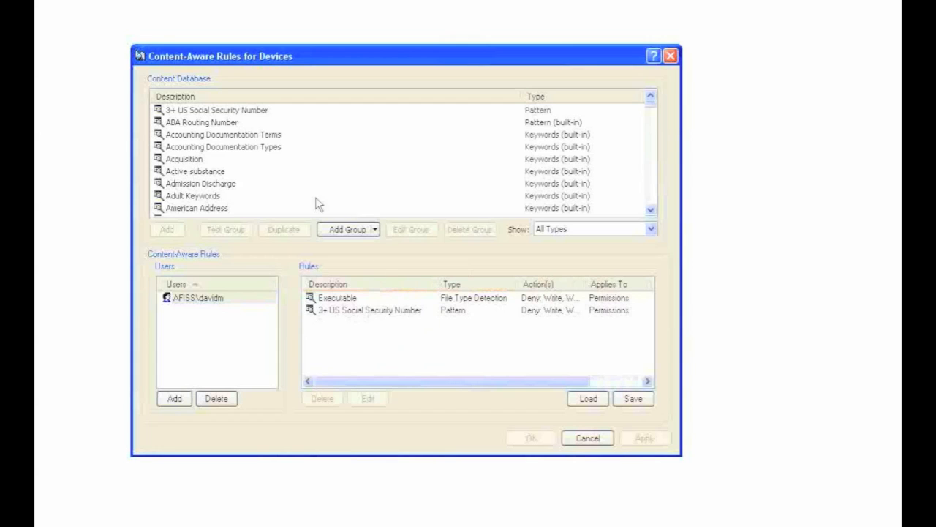
# Open the 3+ US Social Security Number pattern group, try dummy numbers in its test sample, and leave it without saving.
pyautogui.click(228, 110)
pyautogui.click(427, 230)
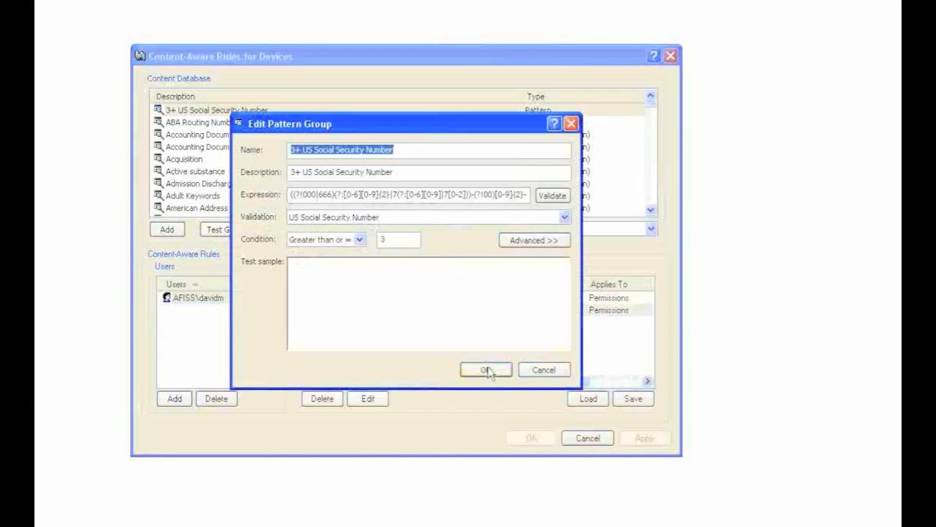
pyautogui.click(341, 276)
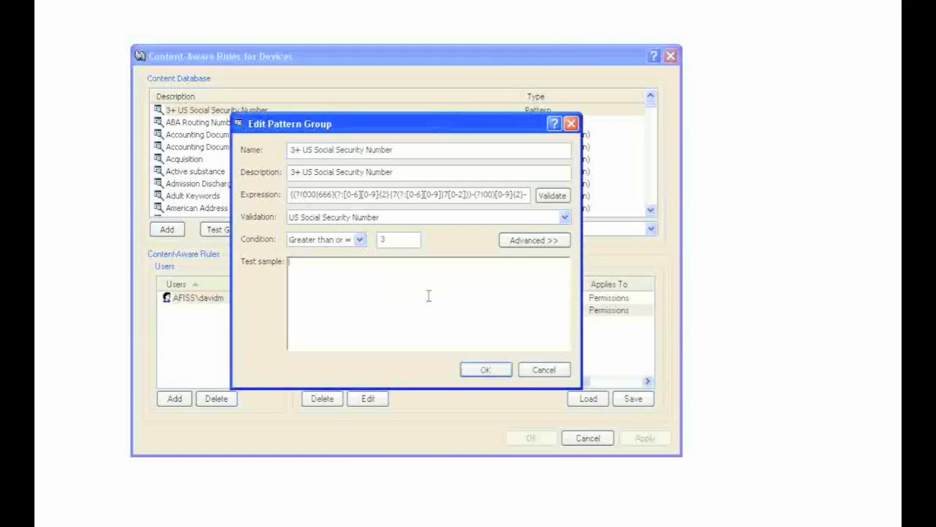
pyautogui.write('999-99-9999')
pyautogui.press('BackSpace')
pyautogui.press('BackSpace')
pyautogui.press('BackSpace')
pyautogui.press('BackSpace')
pyautogui.press('BackSpace')
pyautogui.press('BackSpace')
pyautogui.press('BackSpace')
pyautogui.press('BackSpace')
pyautogui.press('BackSpace')
pyautogui.press('BackSpace')
pyautogui.press('BackSpace')
pyautogui.write('555-55-')
pyautogui.write('5')
pyautogui.click(541, 370)
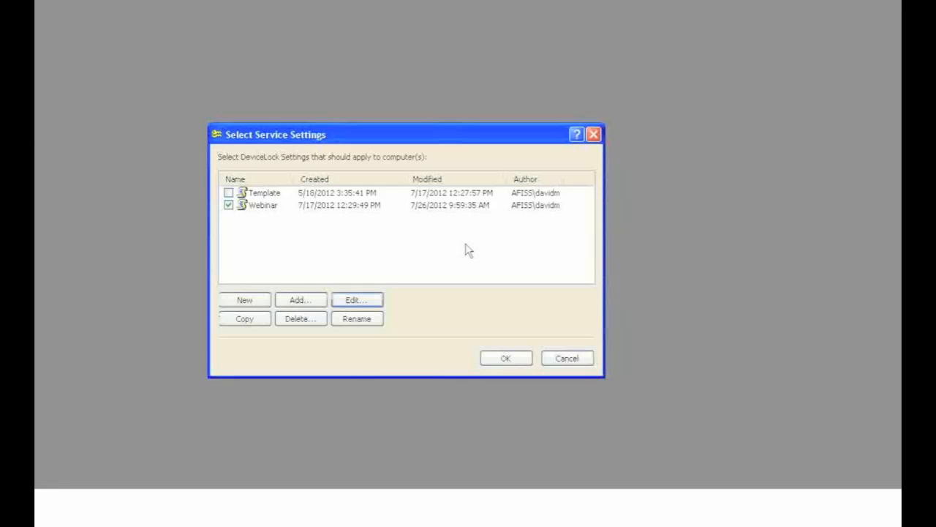
# Apply the Webinar service settings to the computer and decline saving the project.
pyautogui.click(506, 358)
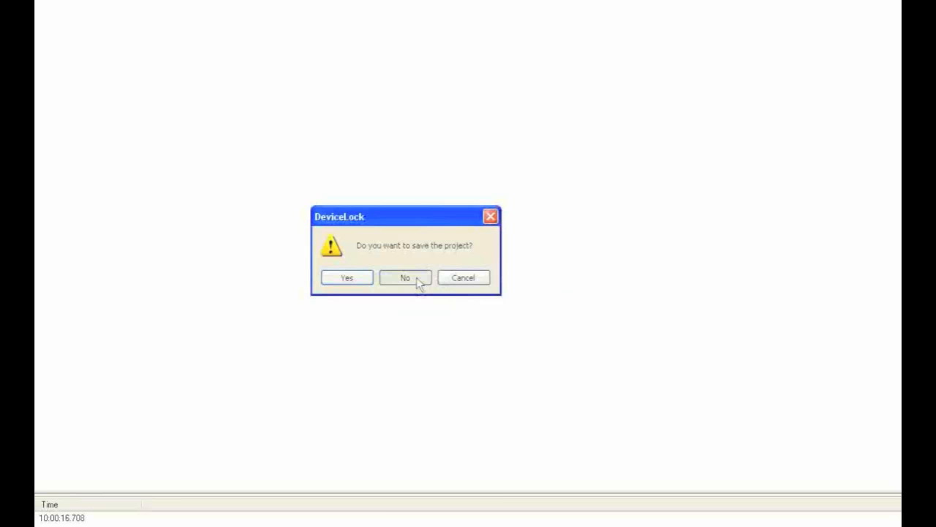
pyautogui.click(419, 283)
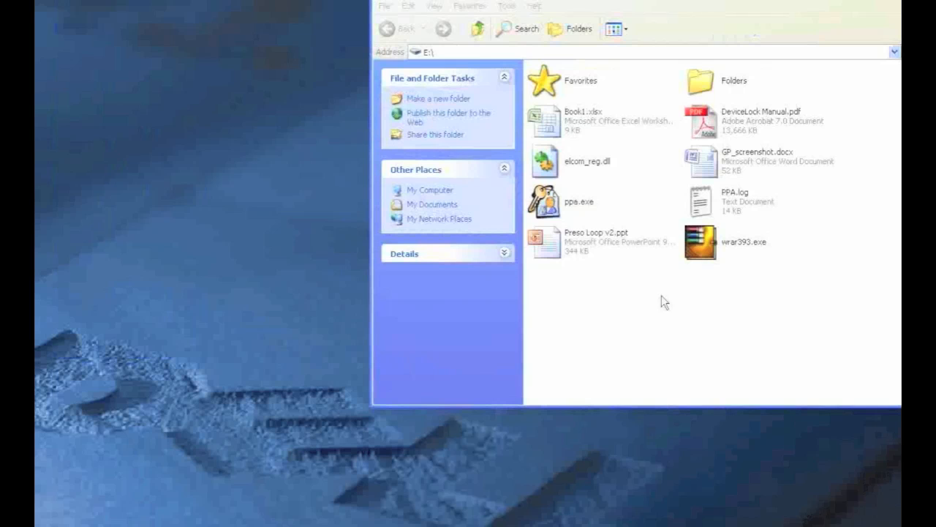
# Try to run ppa.exe from drive E:, then open PPA.log to test read access and close it.
pyautogui.doubleClick(577, 207)
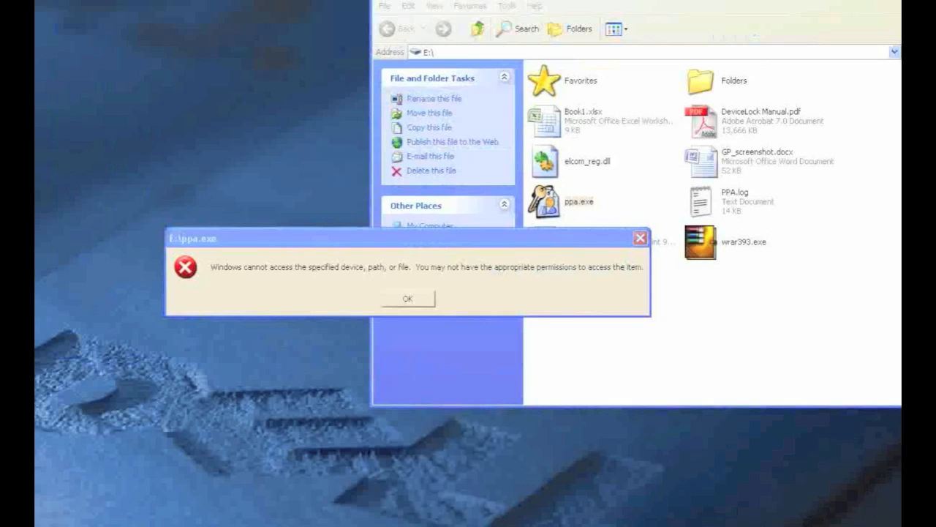
pyautogui.click(425, 298)
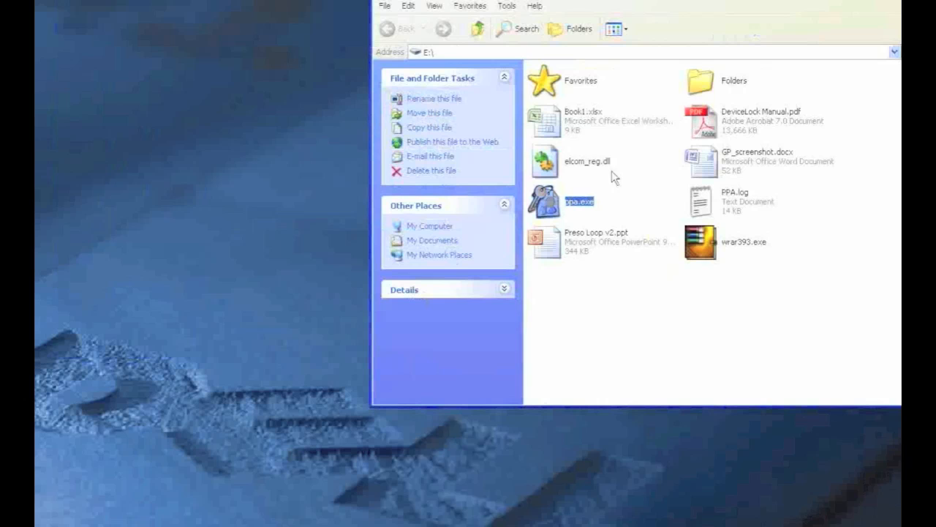
pyautogui.click(744, 203)
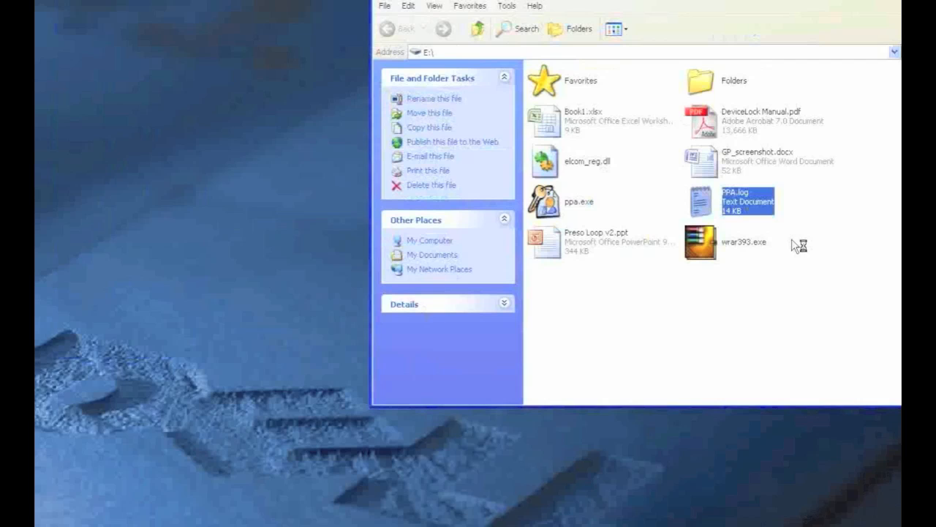
pyautogui.click(283, 293)
# Create a new text document on drive E: and keep its default name.
pyautogui.click(387, 7)
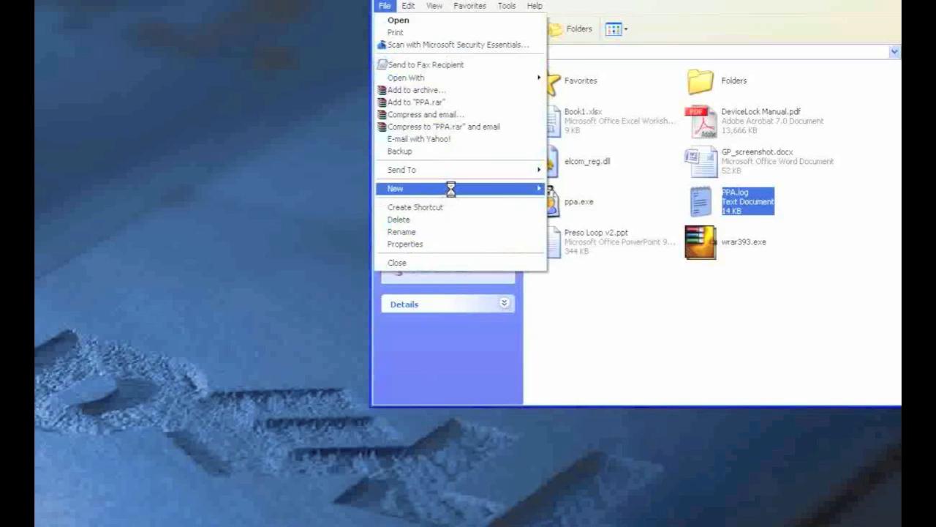
pyautogui.moveTo(450, 189)
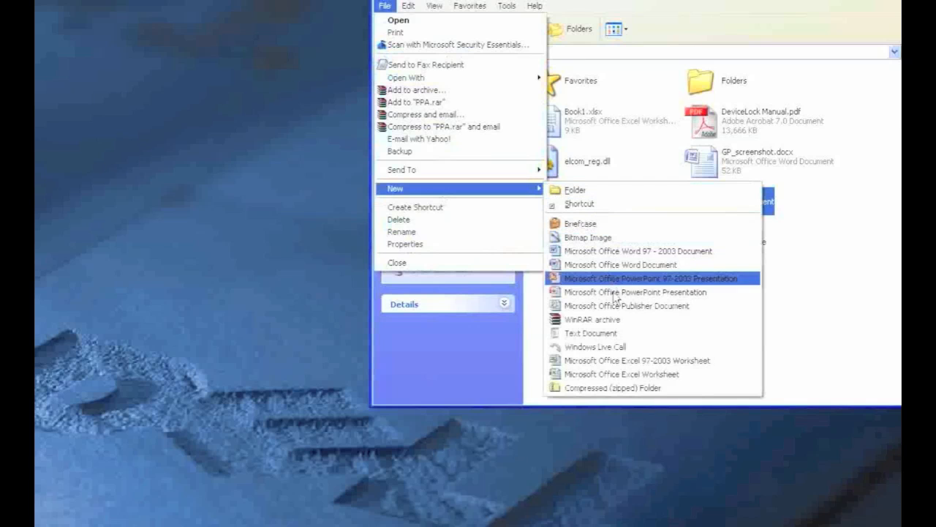
pyautogui.click(625, 338)
pyautogui.click(700, 298)
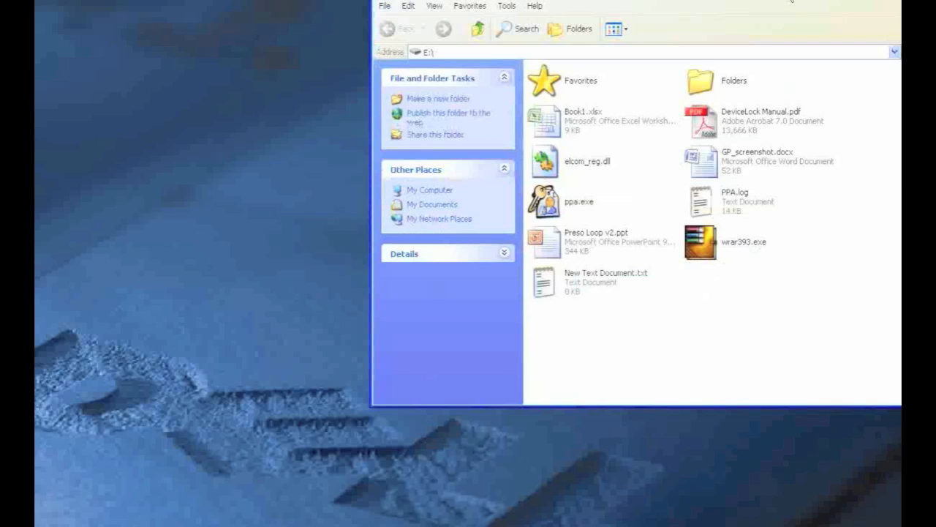
# Shift the drive E: window aside and view SSN2.txt from the !!!TEST CONTENT!!!! folder.
pyautogui.moveTo(792, 1); pyautogui.dragTo(819, 0)
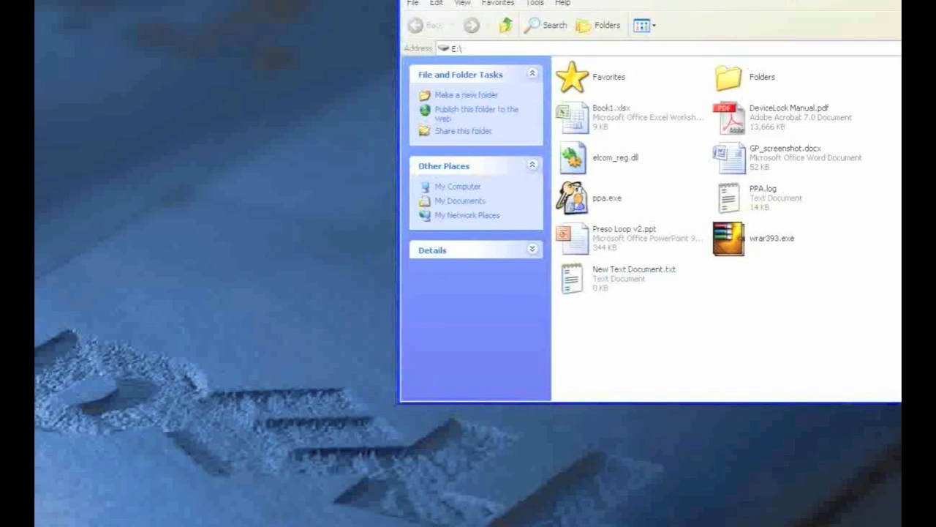
pyautogui.hotkey('alt', 'Tab')
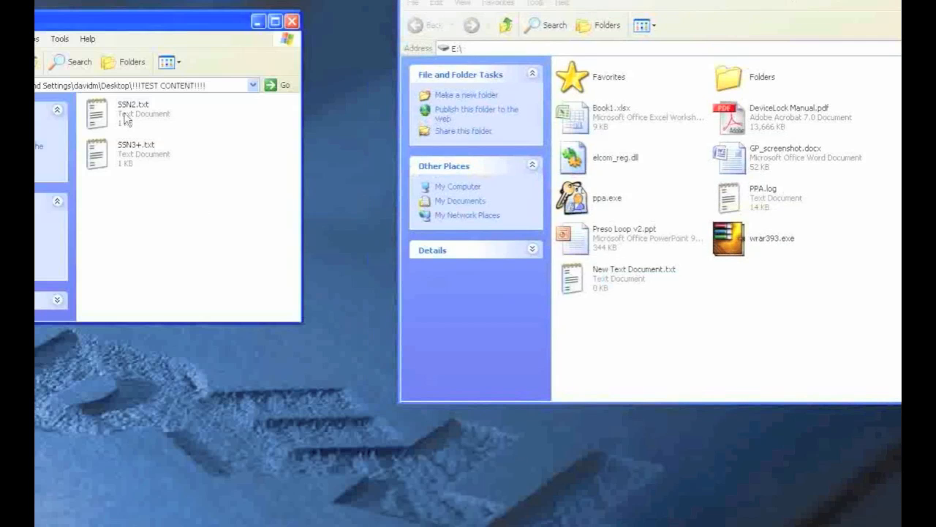
pyautogui.doubleClick(125, 119)
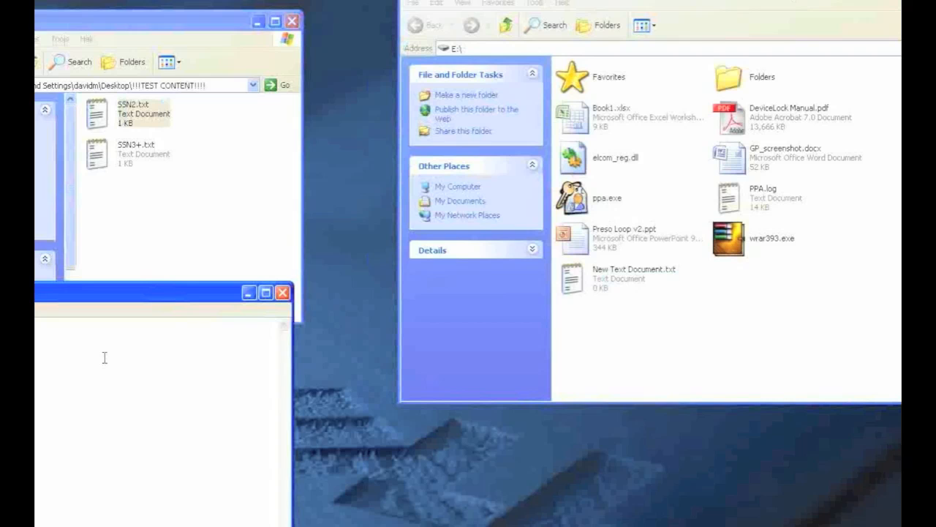
pyautogui.click(282, 293)
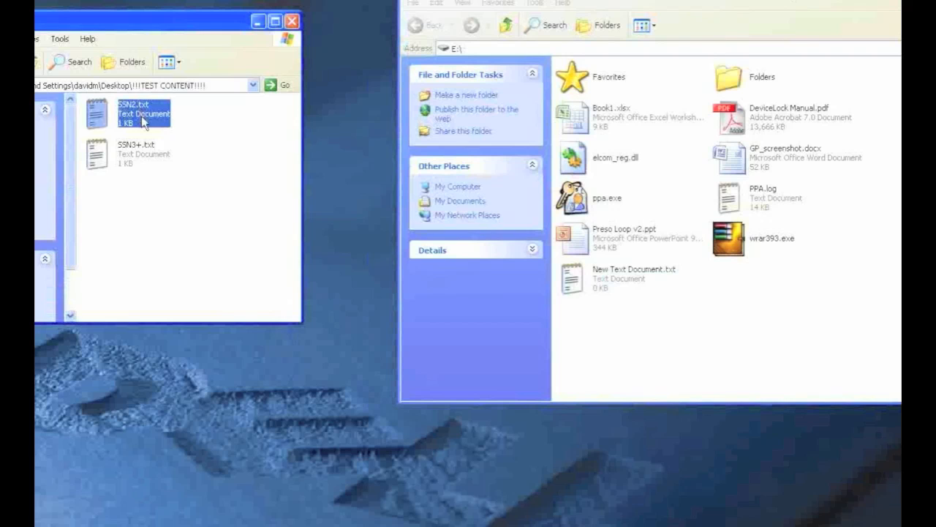
# Copy SSN2.txt from the !!!TEST CONTENT!!!! folder to drive E:.
pyautogui.rightClick(144, 122)
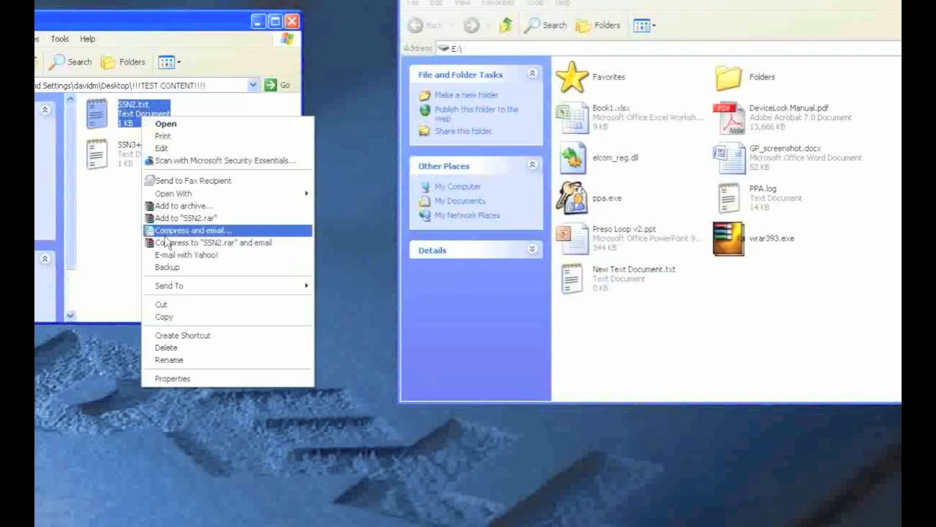
pyautogui.click(204, 317)
pyautogui.click(705, 354)
pyautogui.rightClick(706, 354)
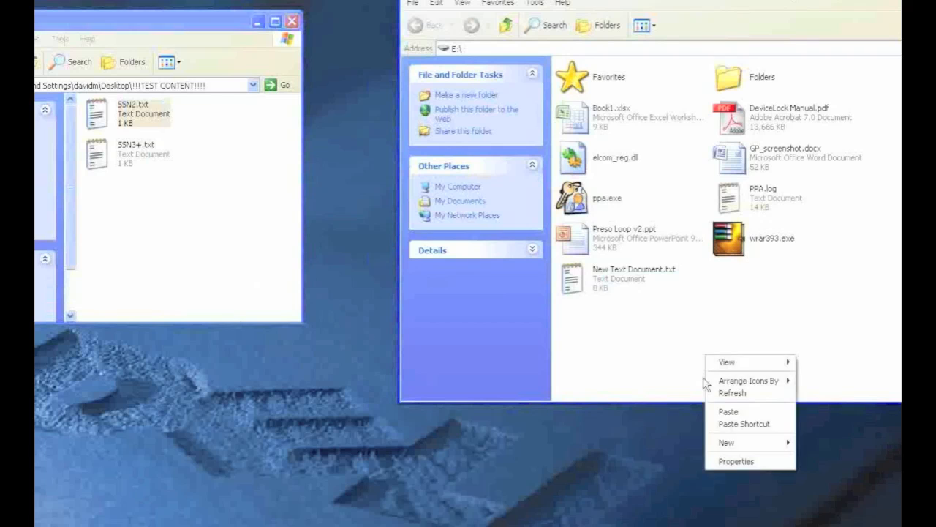
pyautogui.click(728, 413)
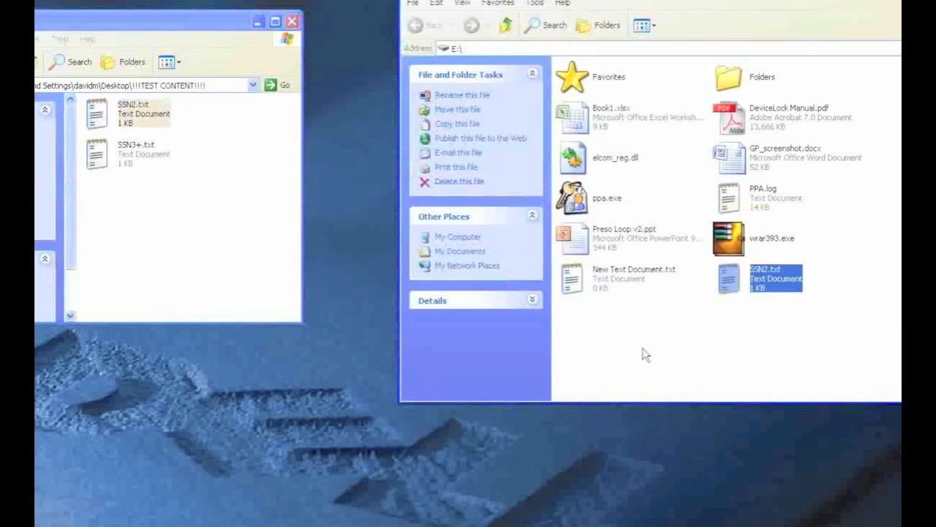
pyautogui.click(646, 355)
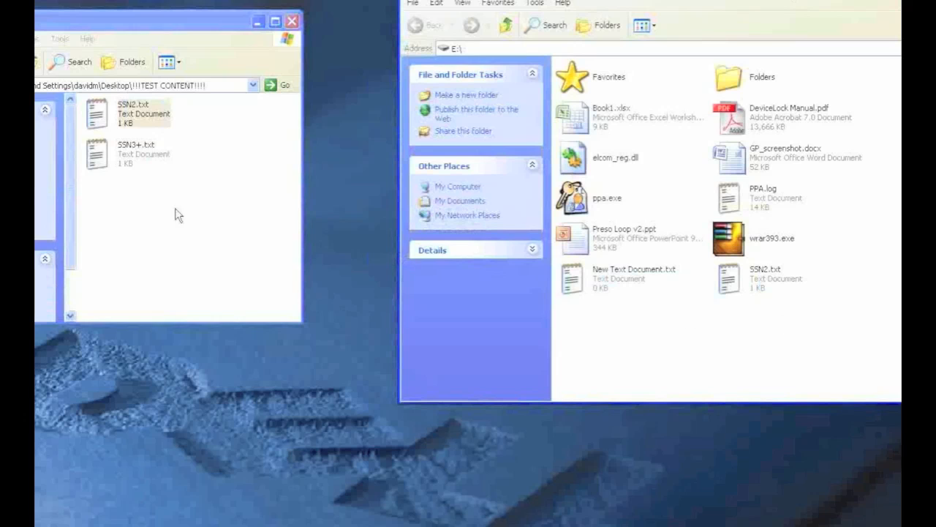
# View SSN3+.txt in the !!!TEST CONTENT!!!! folder and try to copy the file to drive E:.
pyautogui.doubleClick(135, 157)
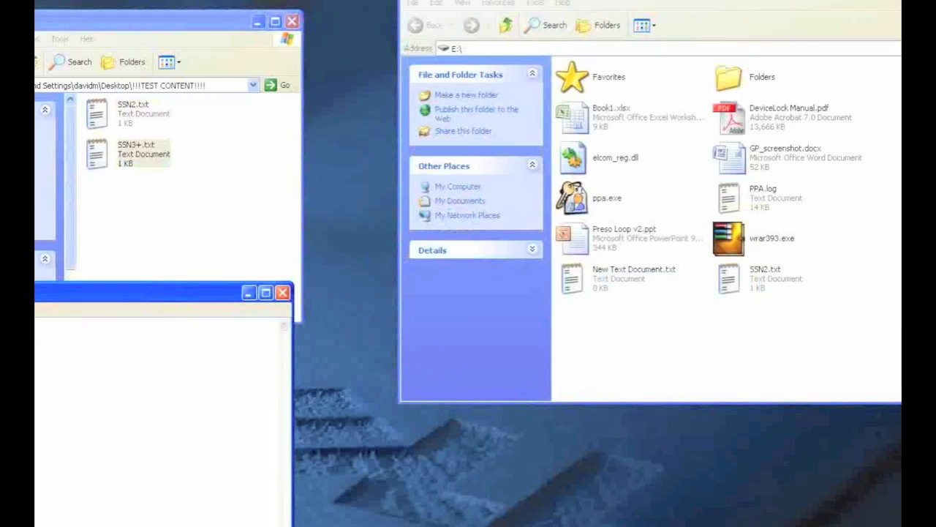
pyautogui.click(283, 294)
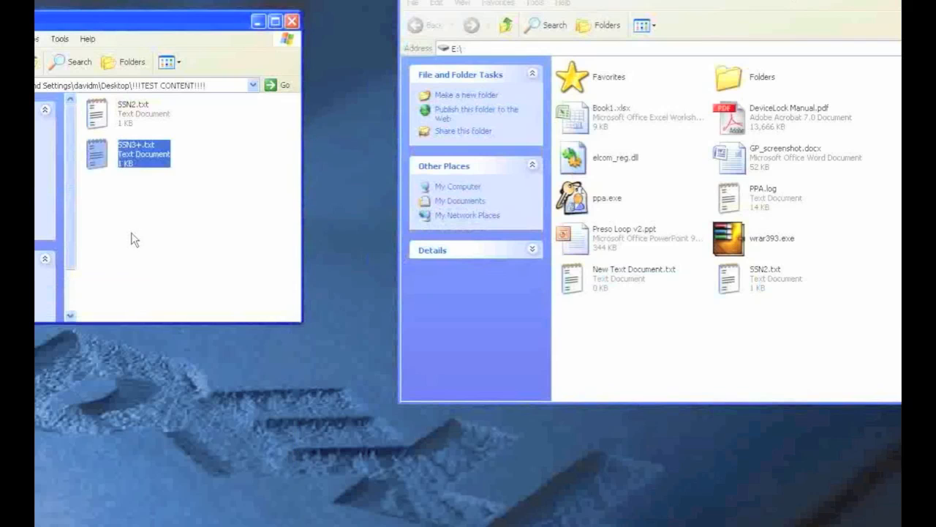
pyautogui.rightClick(131, 159)
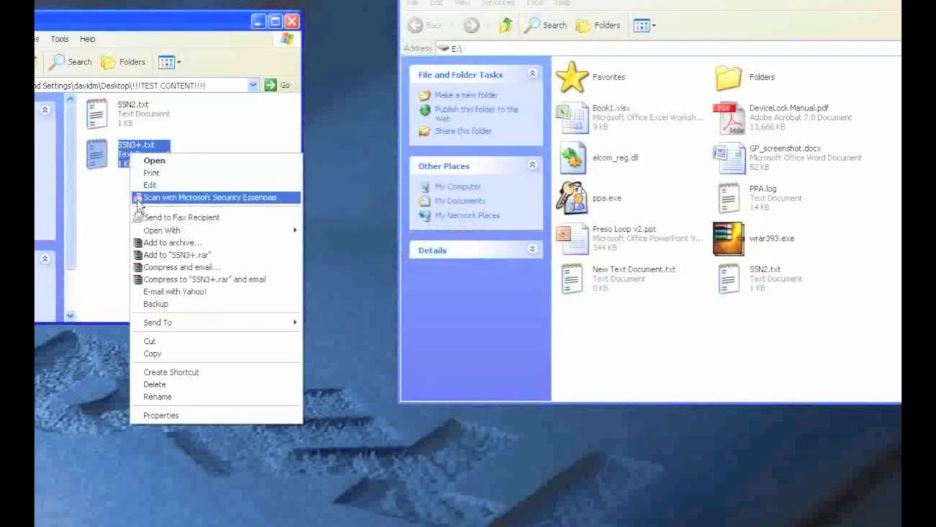
pyautogui.press('Escape')
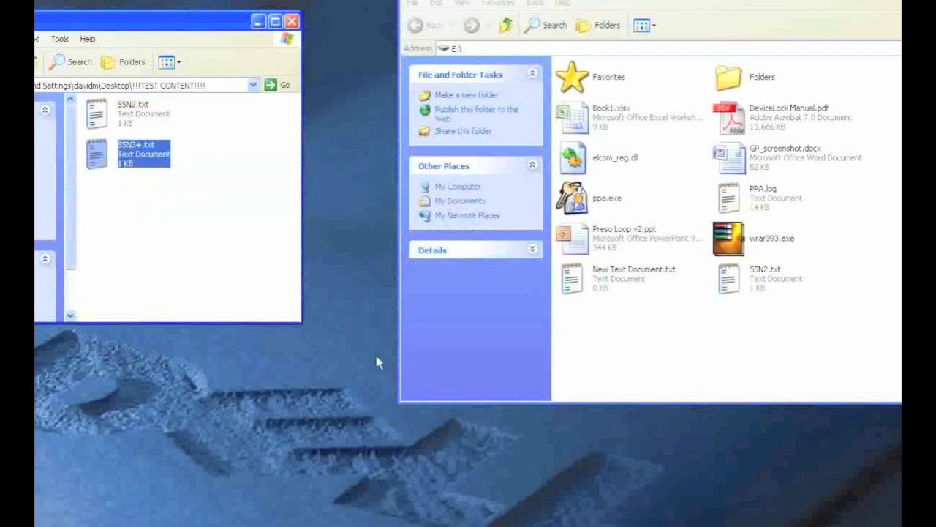
pyautogui.click(627, 327)
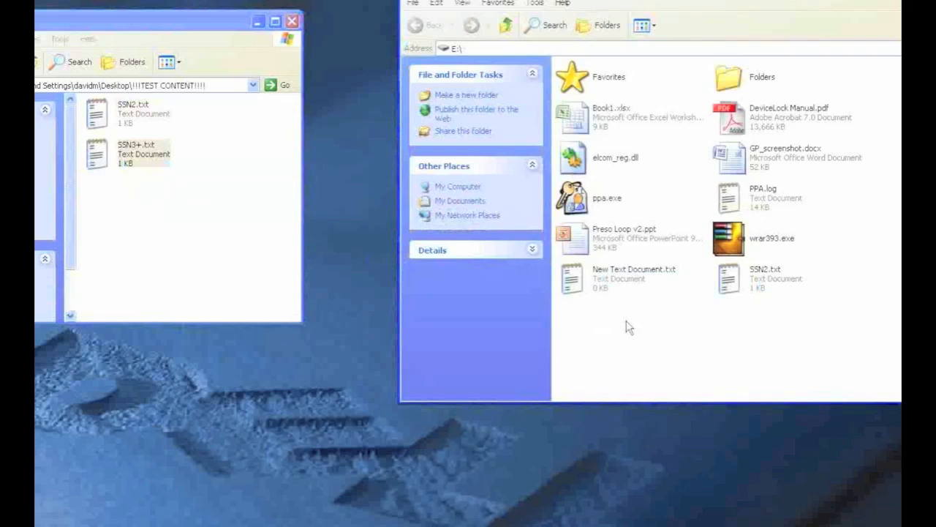
pyautogui.rightClick(631, 326)
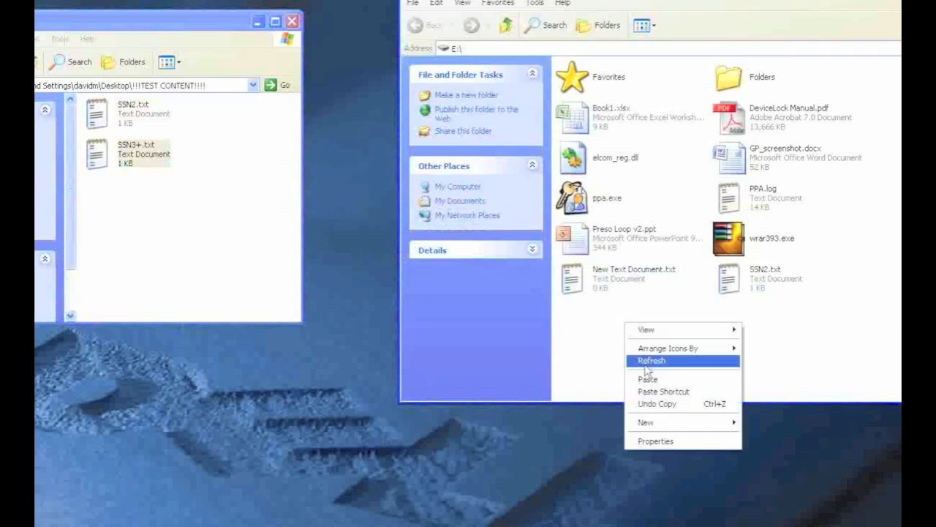
pyautogui.click(651, 376)
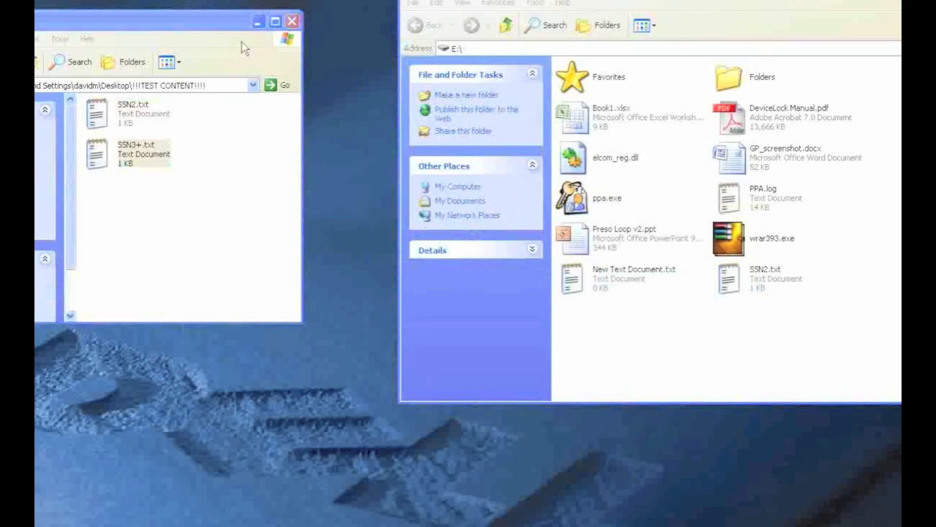
# Clear away the folder windows, switch to the DeviceLock audit log, refresh it and select the latest E:\SSN2.txt entry.
pyautogui.click(257, 22)
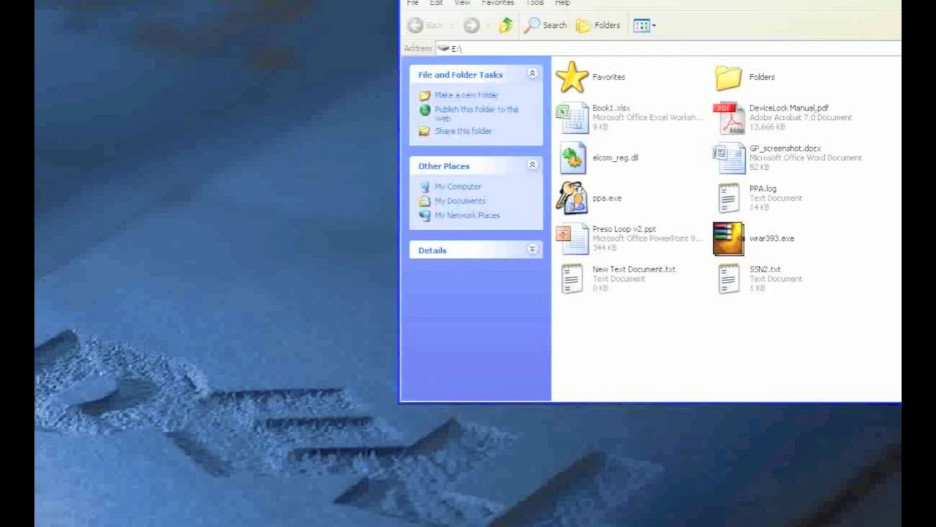
pyautogui.press('super+d')
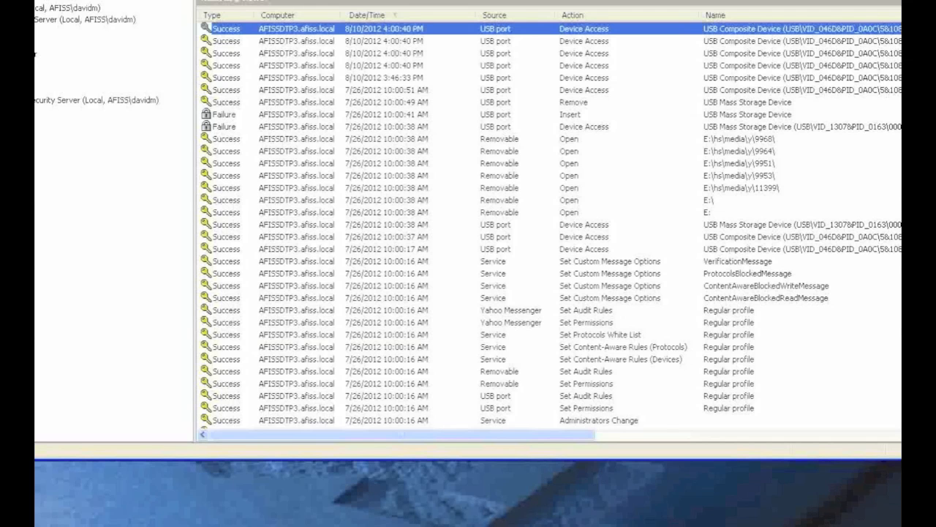
pyautogui.click(411, 89)
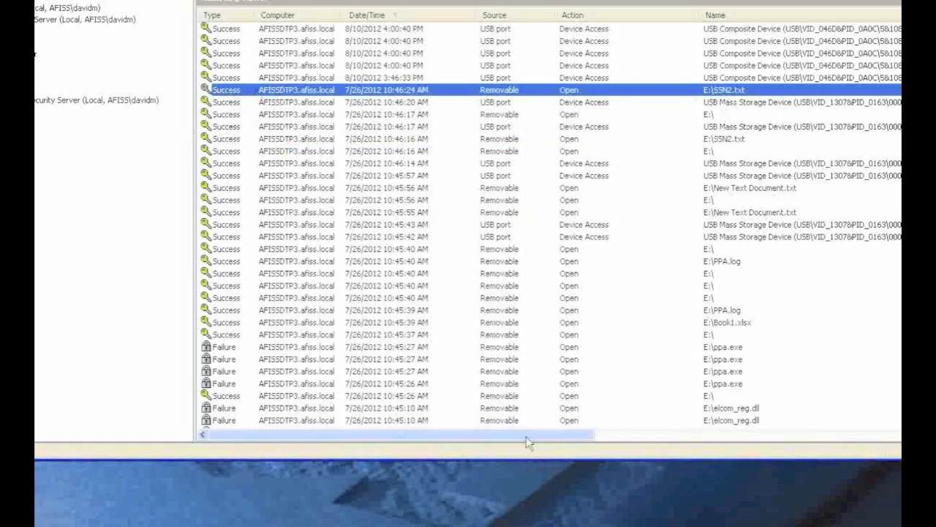
# Examine the audit log's further columns, including the access information recorded for the latest E:\SSN2.txt entry.
pyautogui.moveTo(526, 436); pyautogui.dragTo(557, 434)
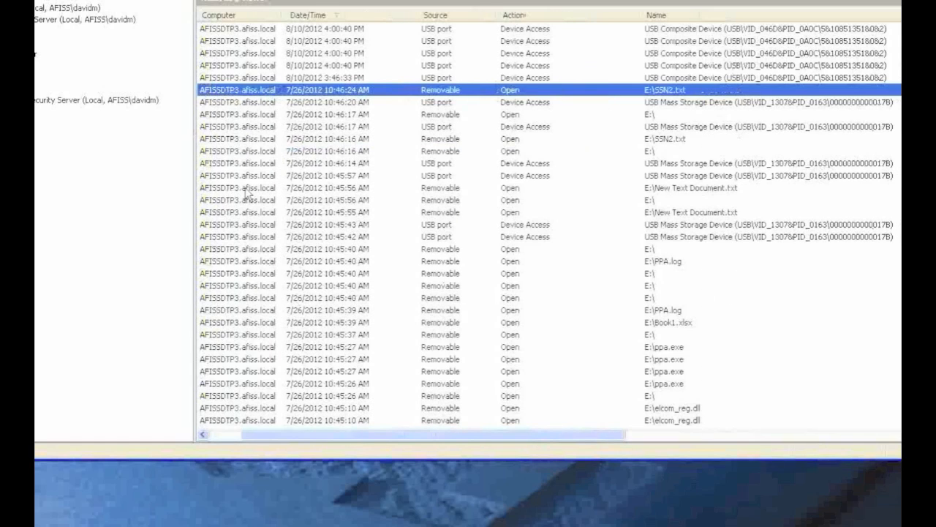
pyautogui.moveTo(430, 432); pyautogui.dragTo(401, 432)
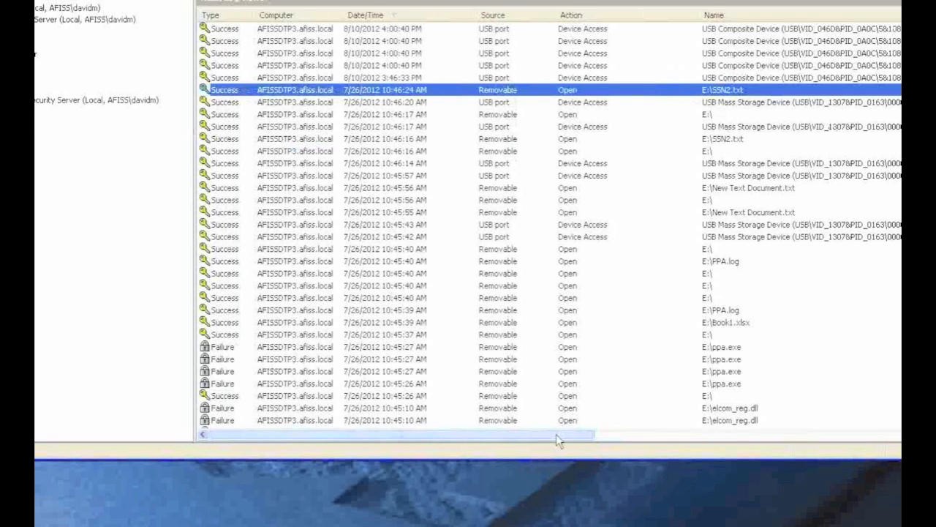
pyautogui.moveTo(555, 436); pyautogui.dragTo(652, 437)
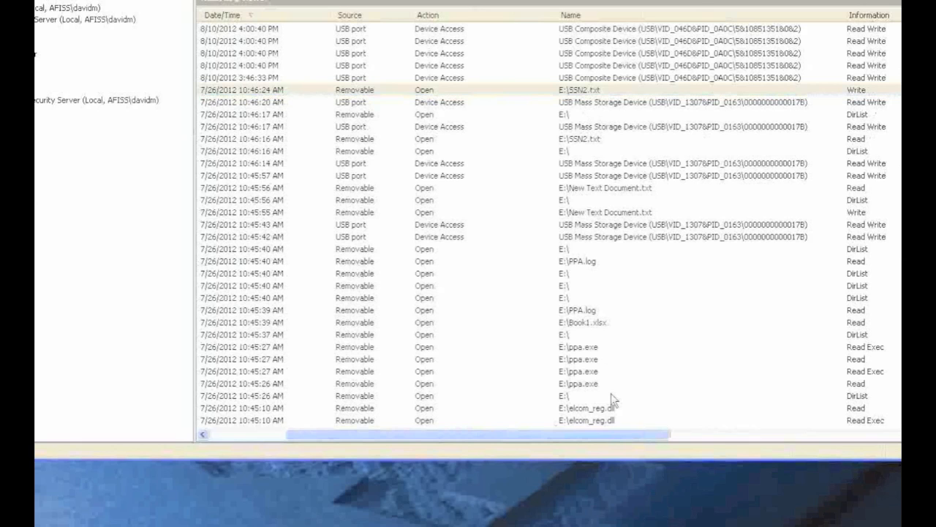
pyautogui.click(630, 434)
pyautogui.moveTo(641, 437); pyautogui.dragTo(871, 437)
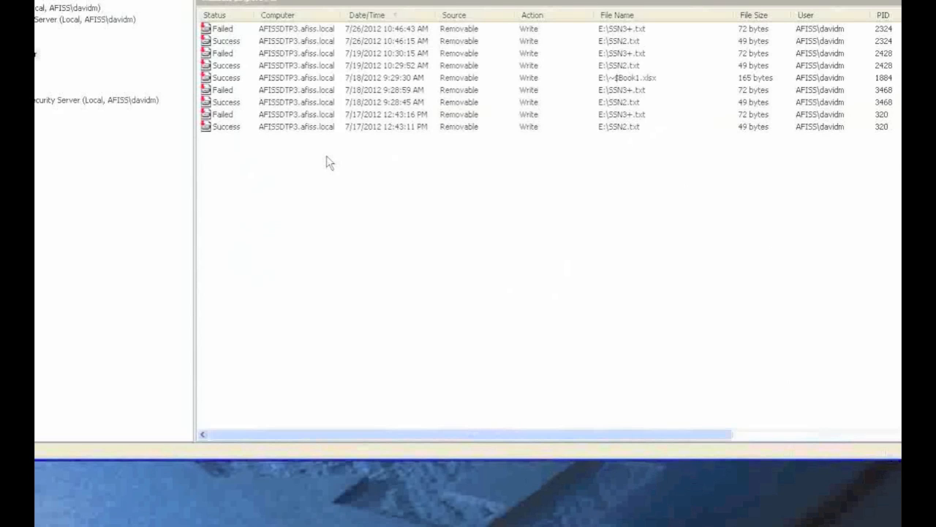
# In the shadow log, view the latest captured E:\SSN2.txt in Hex, Autodetect, ANSI, UTF-16 and UTF-16BE formats.
pyautogui.click(220, 33)
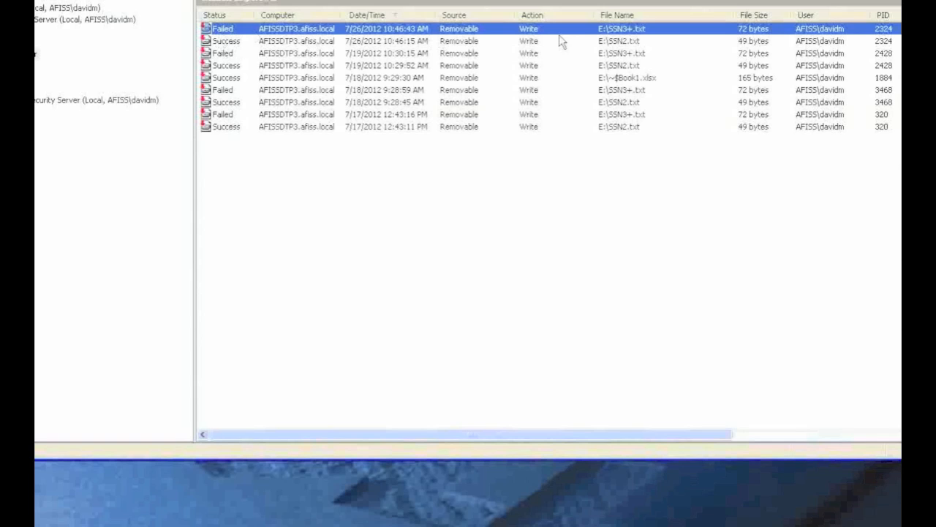
pyautogui.rightClick(621, 41)
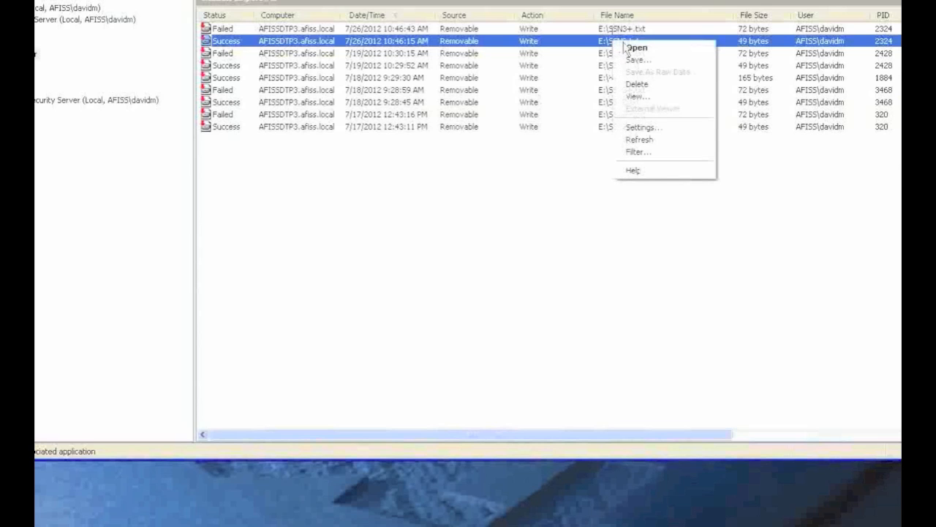
pyautogui.click(641, 97)
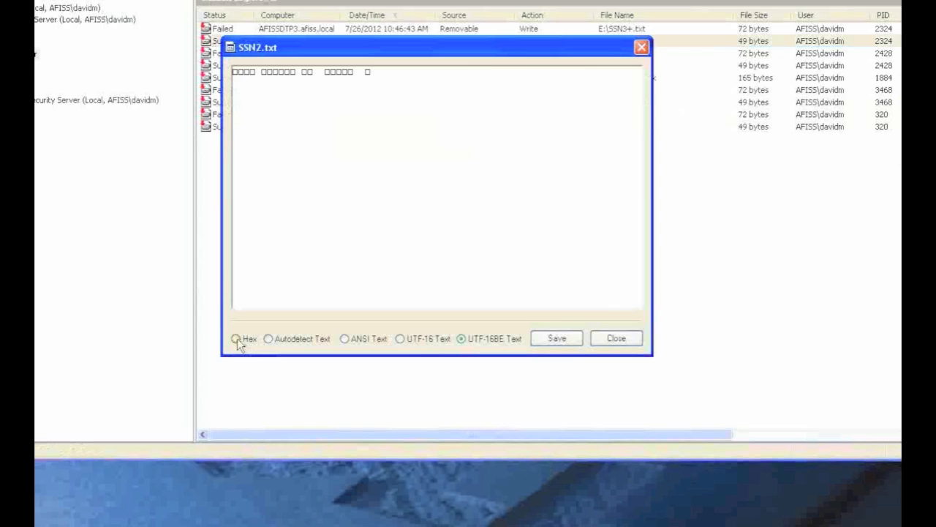
pyautogui.click(235, 338)
pyautogui.click(269, 338)
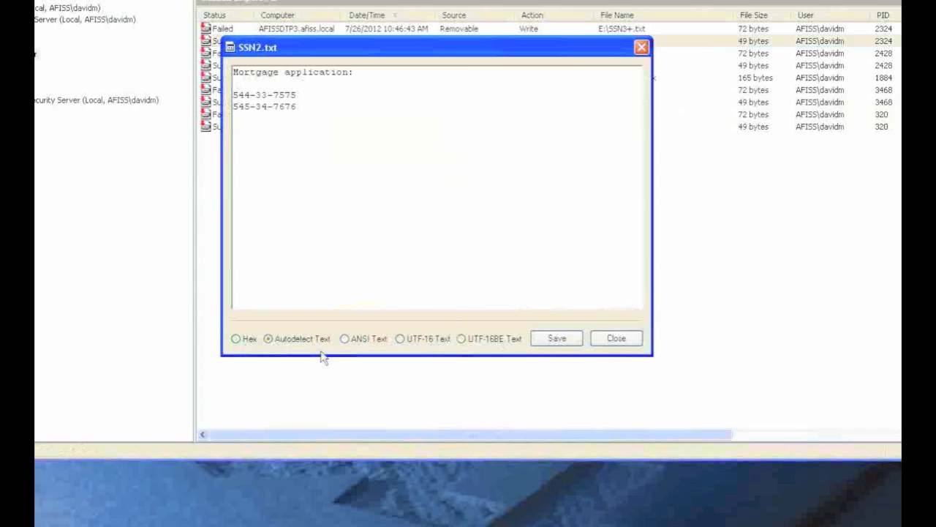
pyautogui.click(345, 340)
pyautogui.click(404, 341)
pyautogui.click(462, 340)
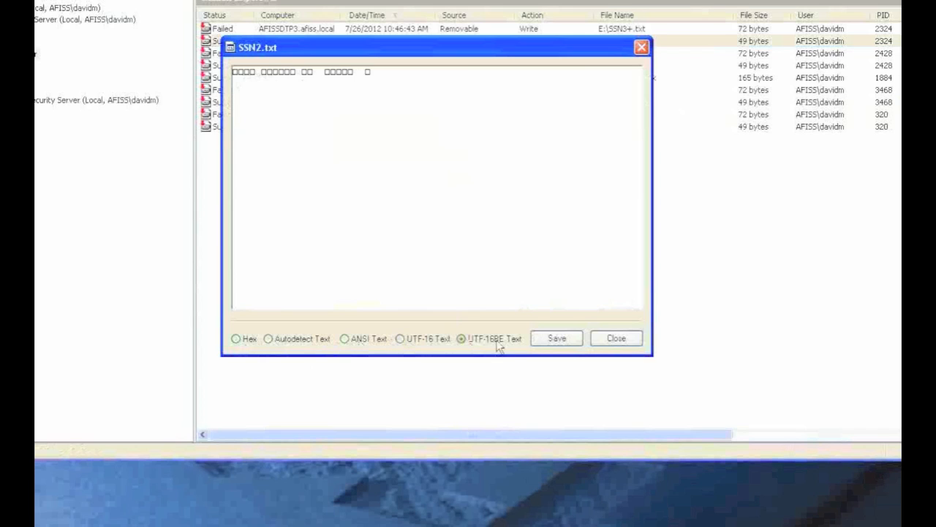
pyautogui.click(612, 341)
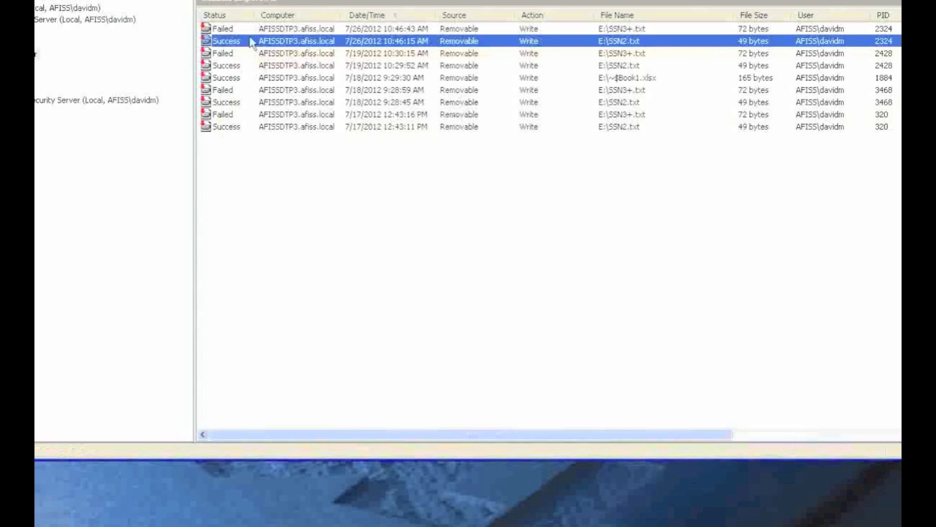
# View the latest captured E:\SSN3+.txt in the shadow log as ANSI text, and clear the console off the desktop.
pyautogui.click(606, 30)
pyautogui.rightClick(607, 29)
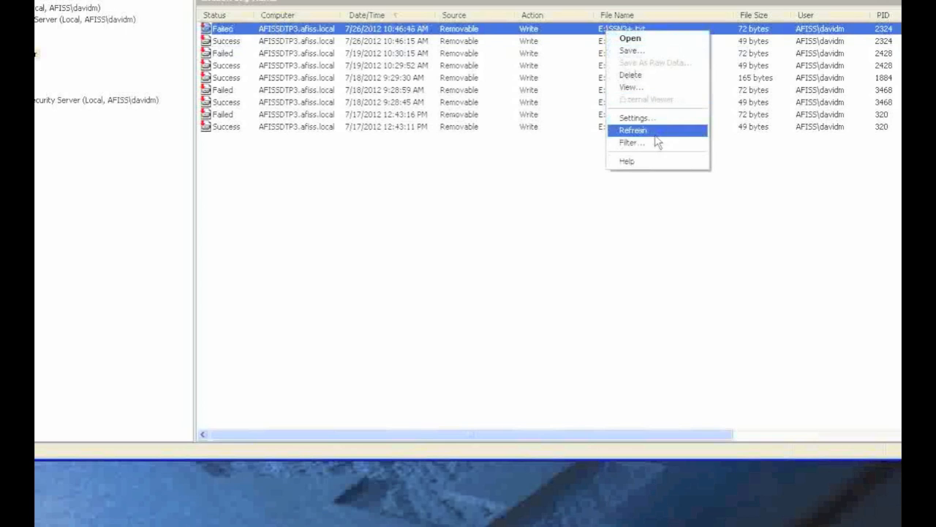
pyautogui.click(632, 87)
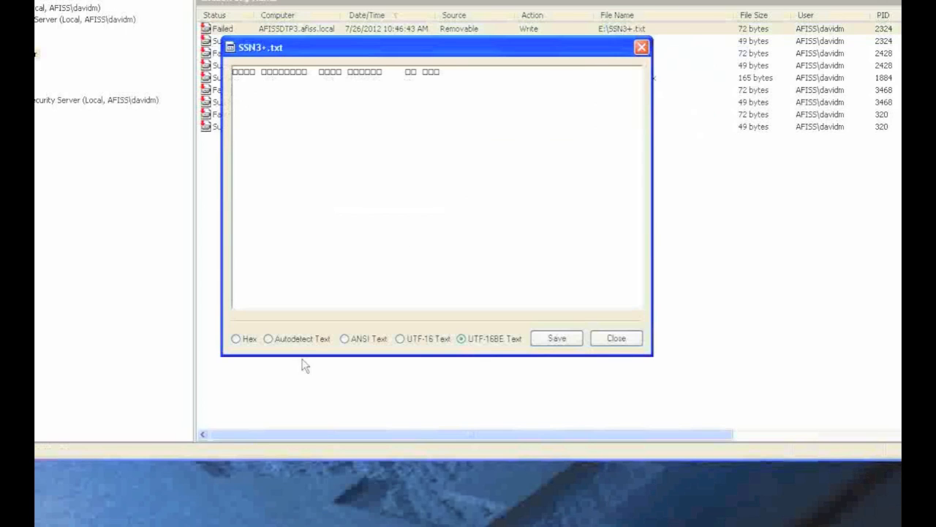
pyautogui.click(344, 339)
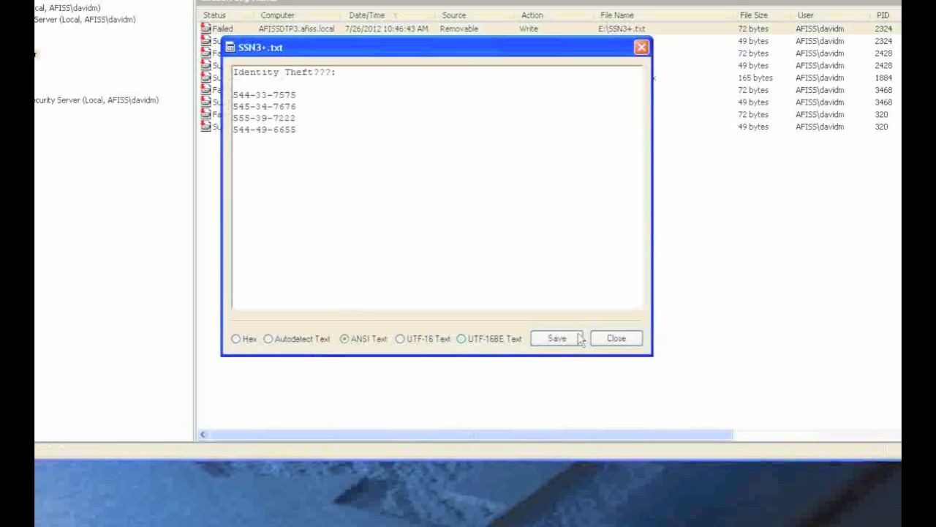
pyautogui.click(616, 339)
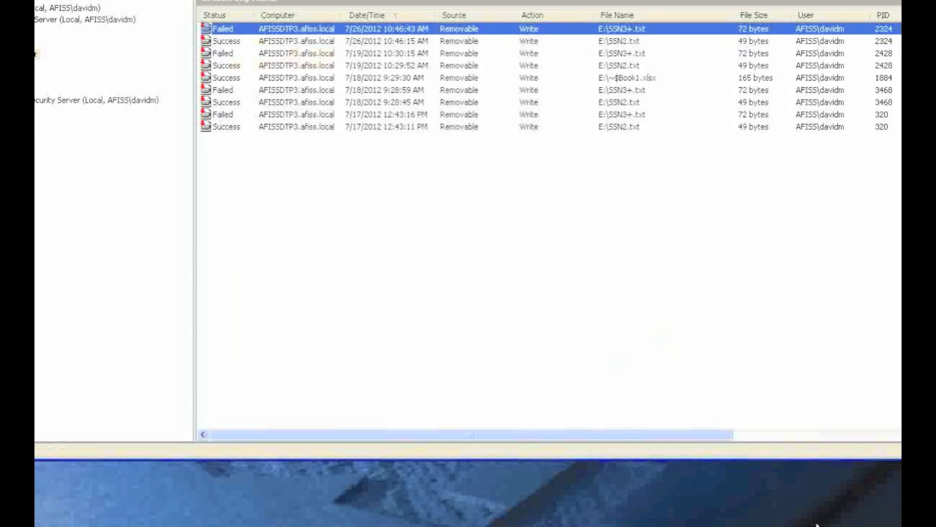
pyautogui.hotkey('alt', 'F4')
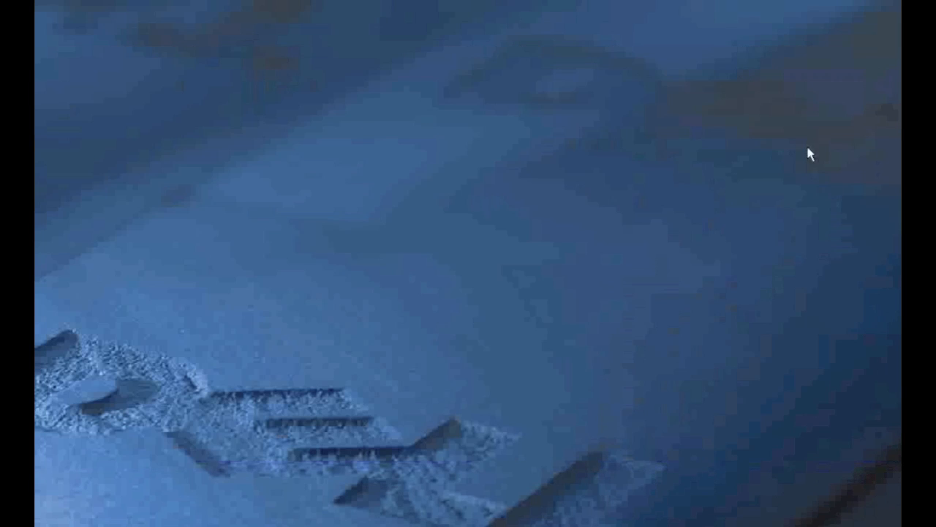